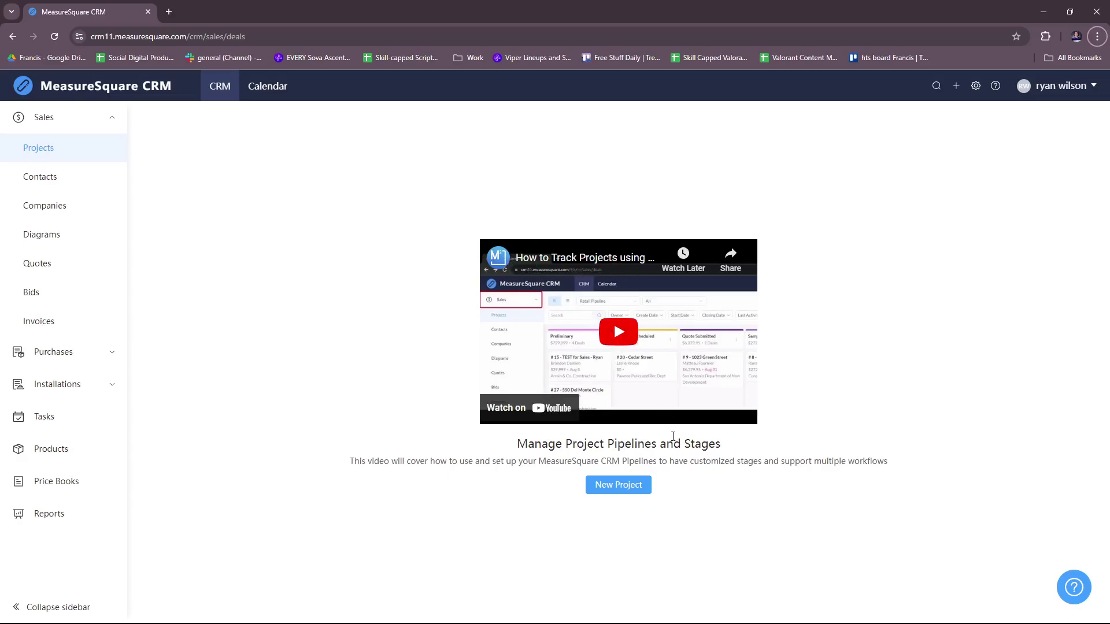
Step: Open a new project form, review its project information and jobsite fields, and cancel it without saving
{"action": "left_click", "coordinate": [627, 491]}
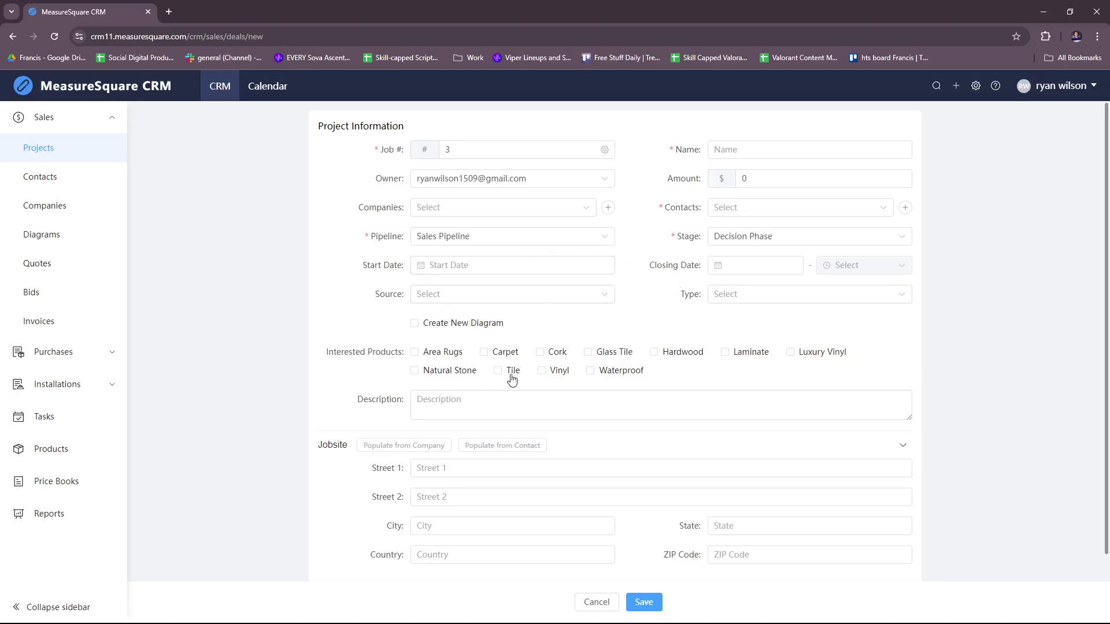
{"action": "scroll", "coordinate": [542, 438], "scroll_direction": "down", "scroll_amount": 1}
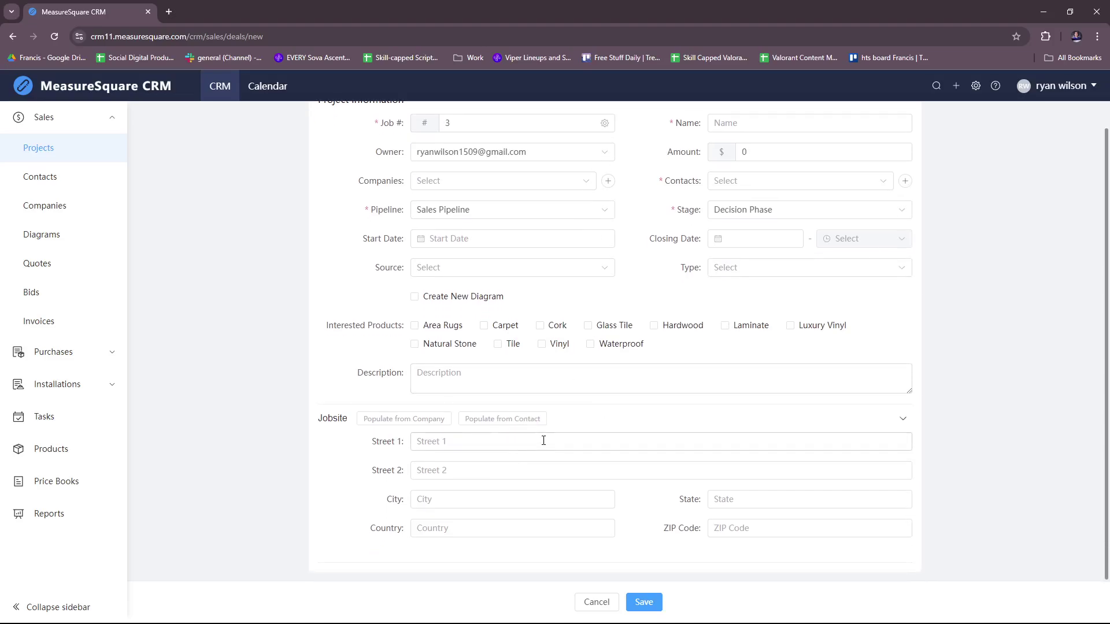
{"action": "scroll", "coordinate": [590, 404], "scroll_direction": "up", "scroll_amount": 1}
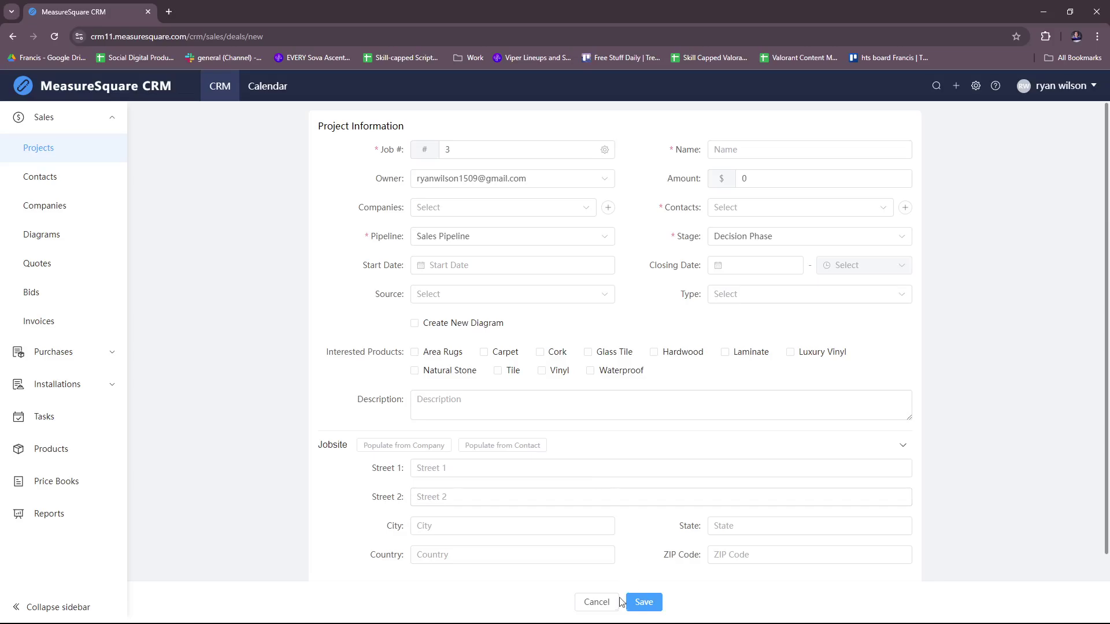
{"action": "left_click", "coordinate": [601, 602]}
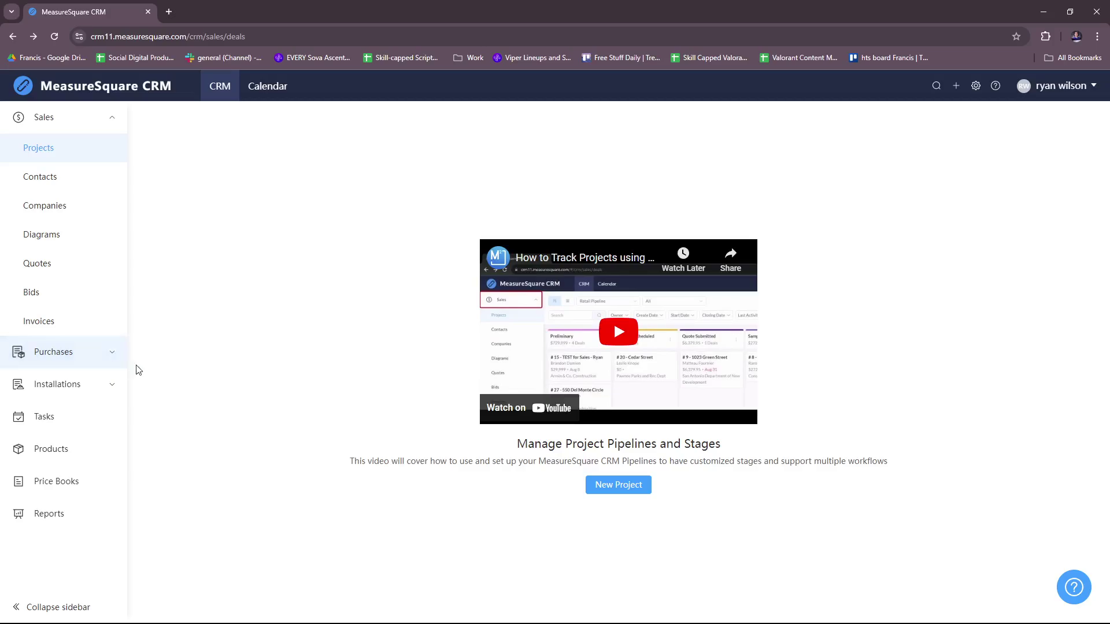
Step: View the Bids page, open a new bid form to review its fields, and cancel it
{"action": "left_click", "coordinate": [54, 291]}
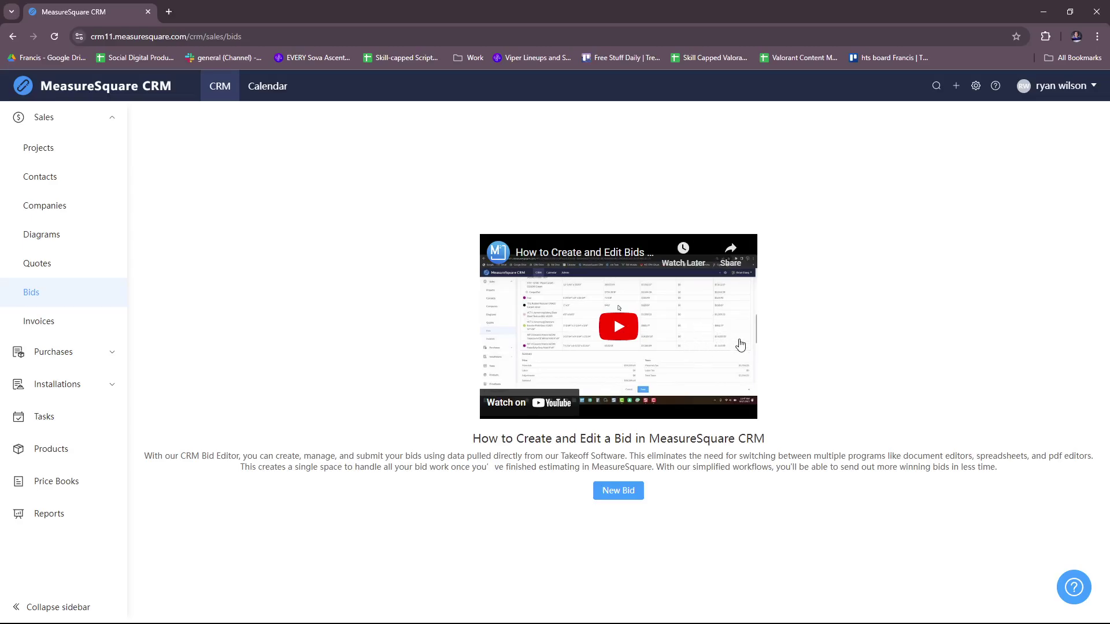
{"action": "left_click", "coordinate": [625, 491]}
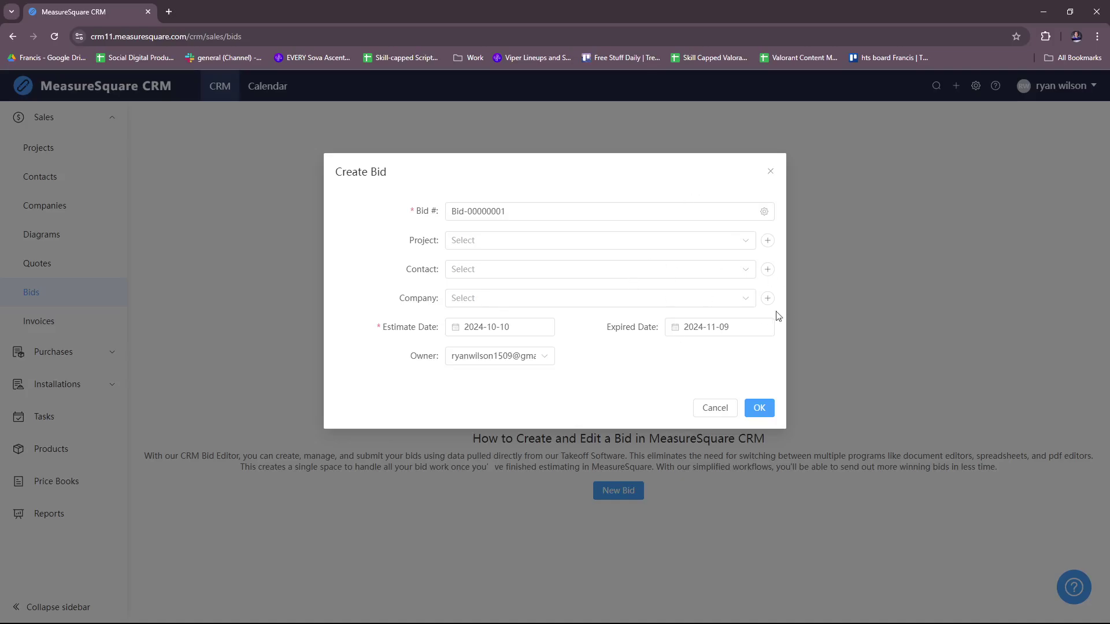
{"action": "left_click", "coordinate": [714, 409]}
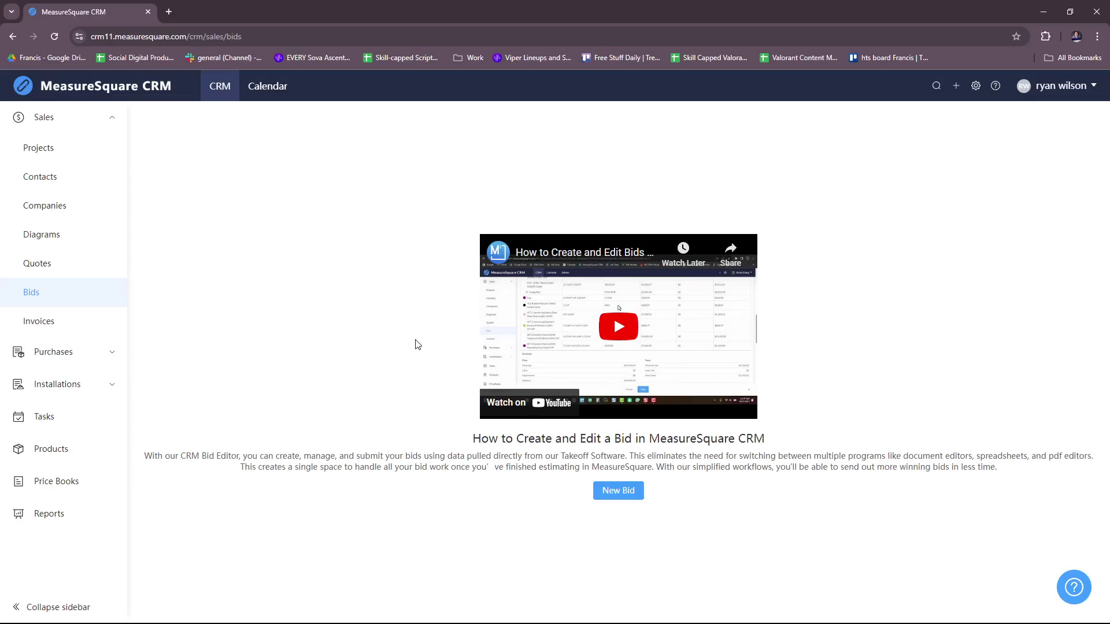
Step: Open the CRM settings and view the available accounting integrations
{"action": "left_click", "coordinate": [66, 144]}
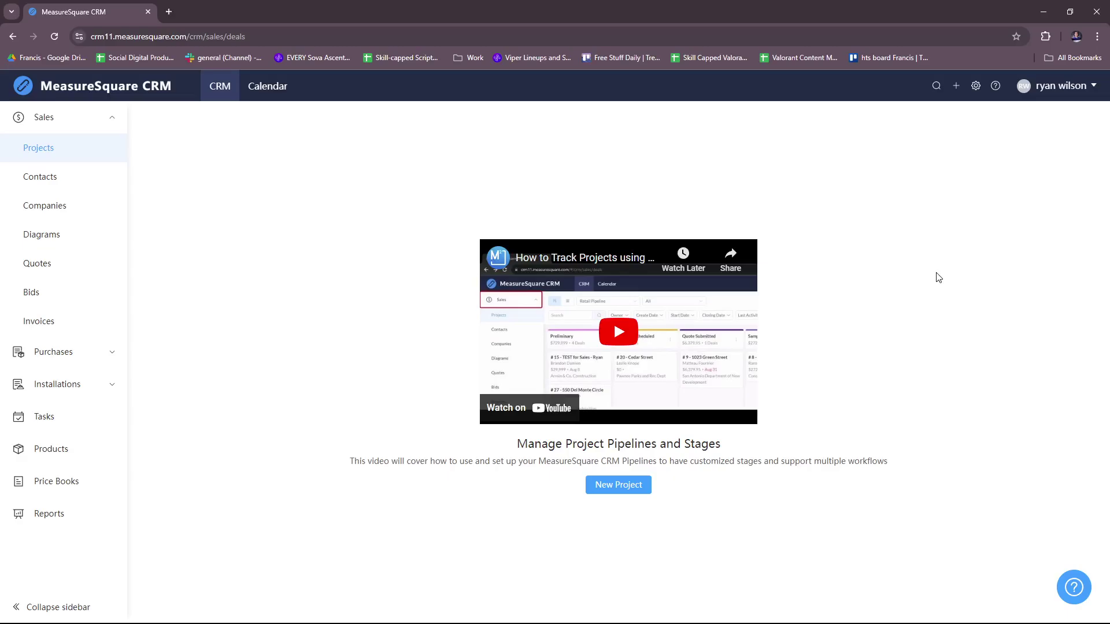
{"action": "left_click", "coordinate": [976, 88]}
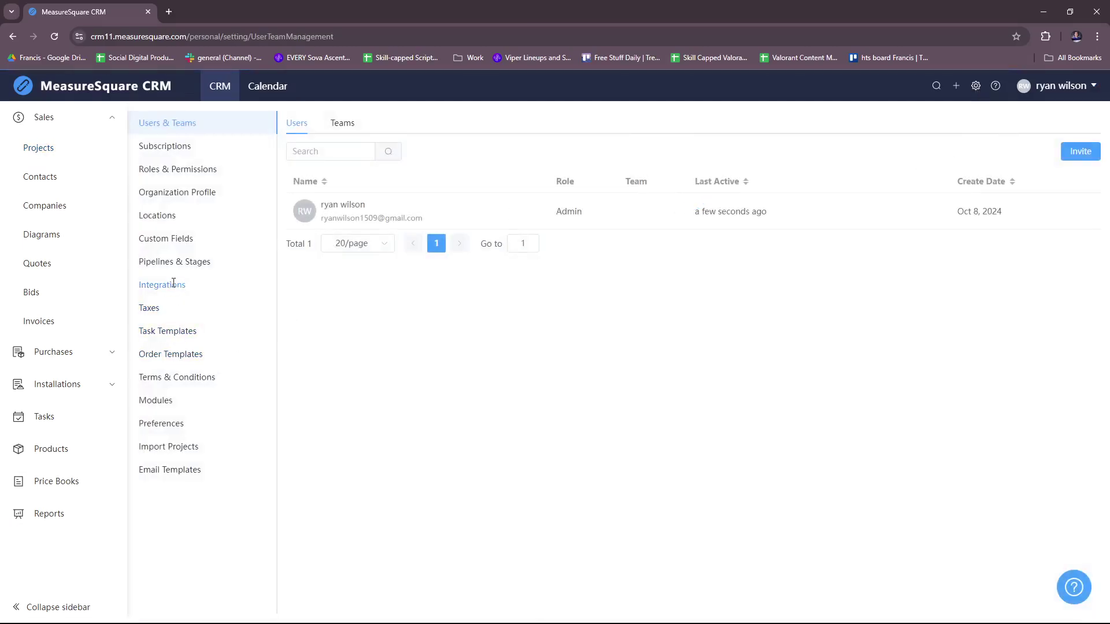
{"action": "left_click", "coordinate": [174, 283]}
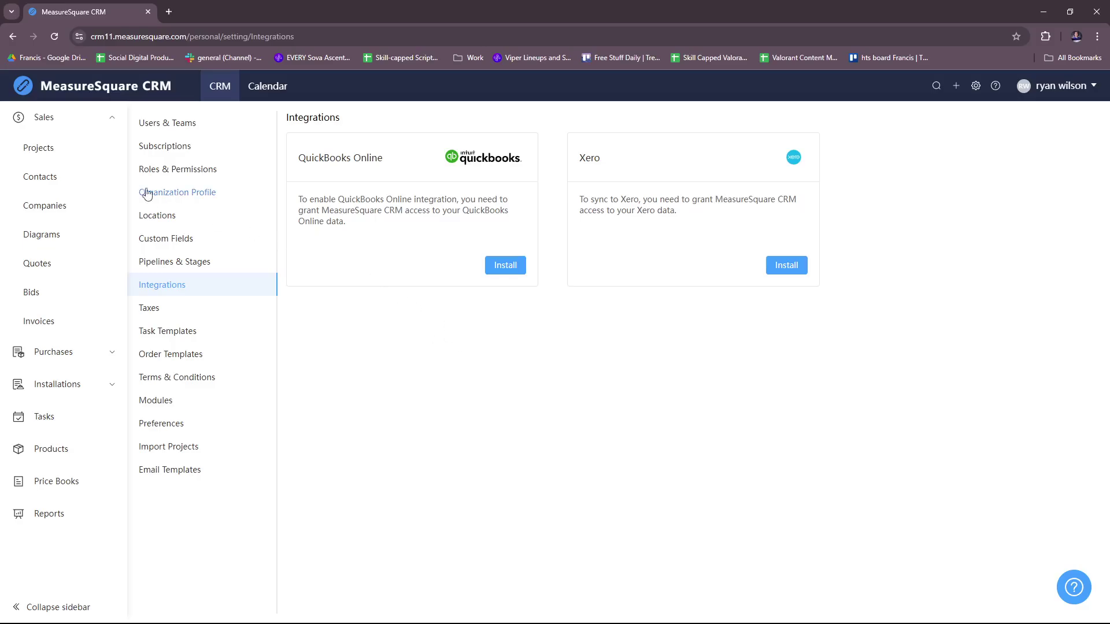
Step: Return to the Sales section, open a new contact form to review its fields, and cancel it
{"action": "left_click", "coordinate": [62, 154]}
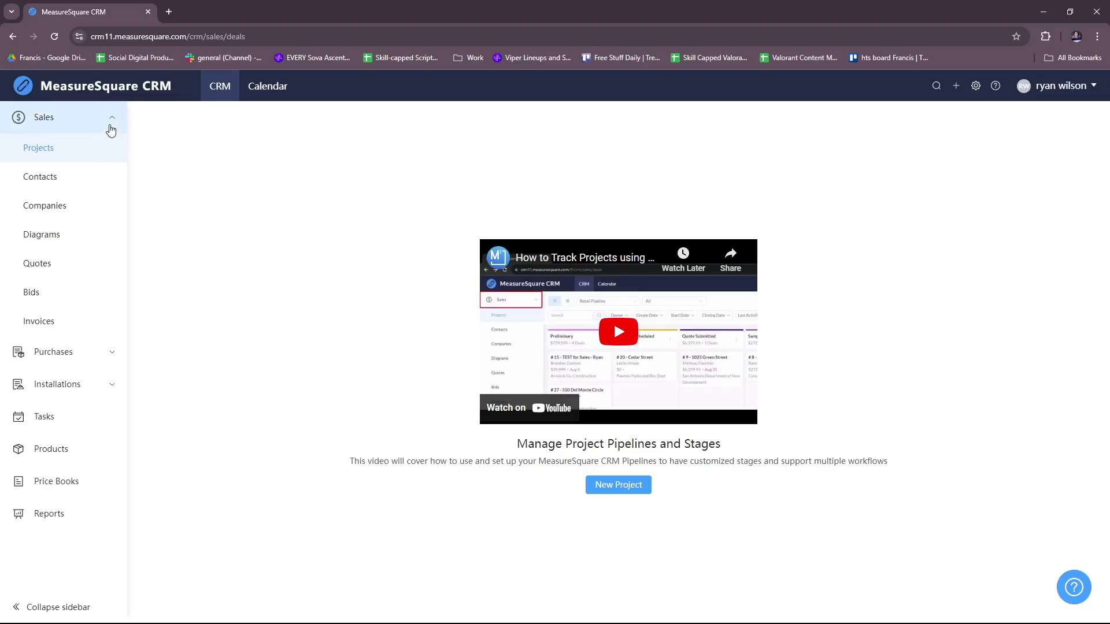
{"action": "left_click", "coordinate": [115, 121]}
{"action": "left_click", "coordinate": [115, 121]}
{"action": "left_click", "coordinate": [60, 178]}
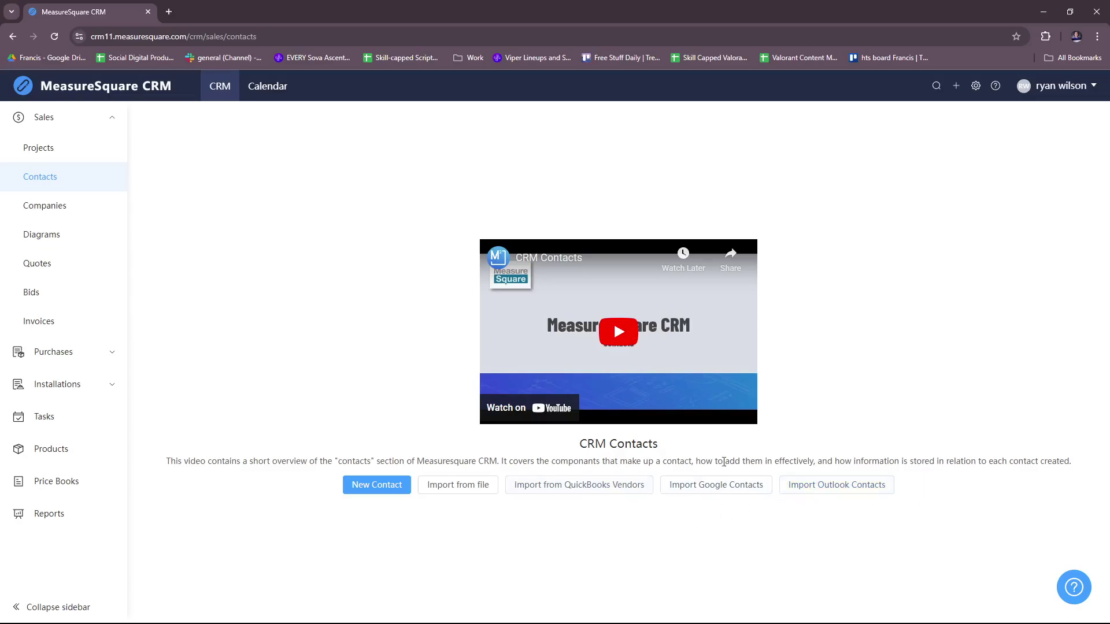
{"action": "left_click", "coordinate": [398, 486]}
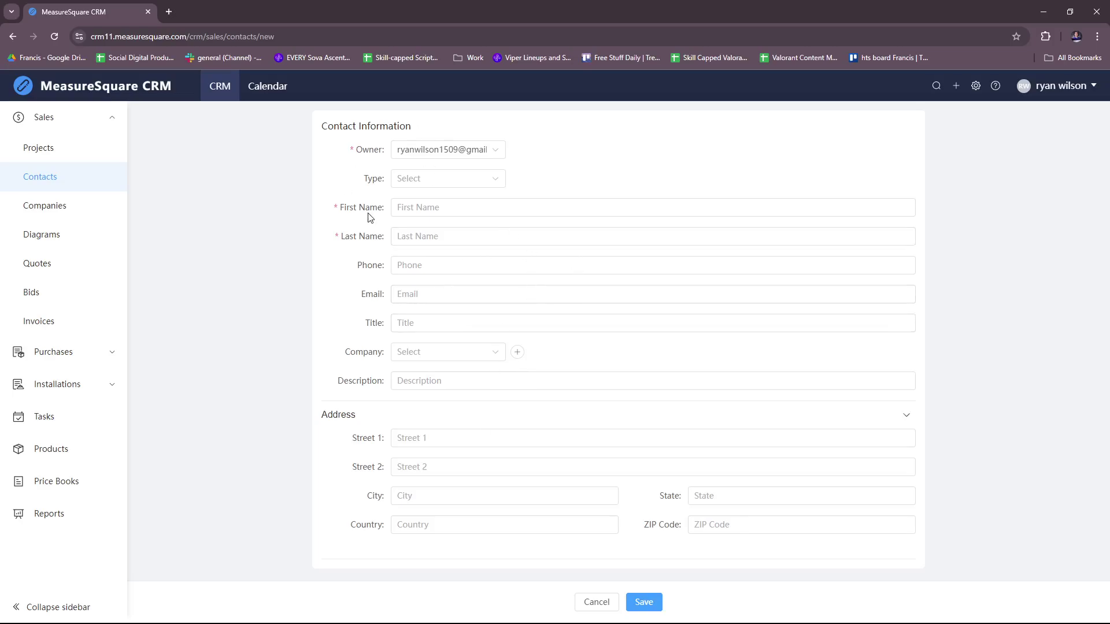
{"action": "left_click", "coordinate": [595, 602]}
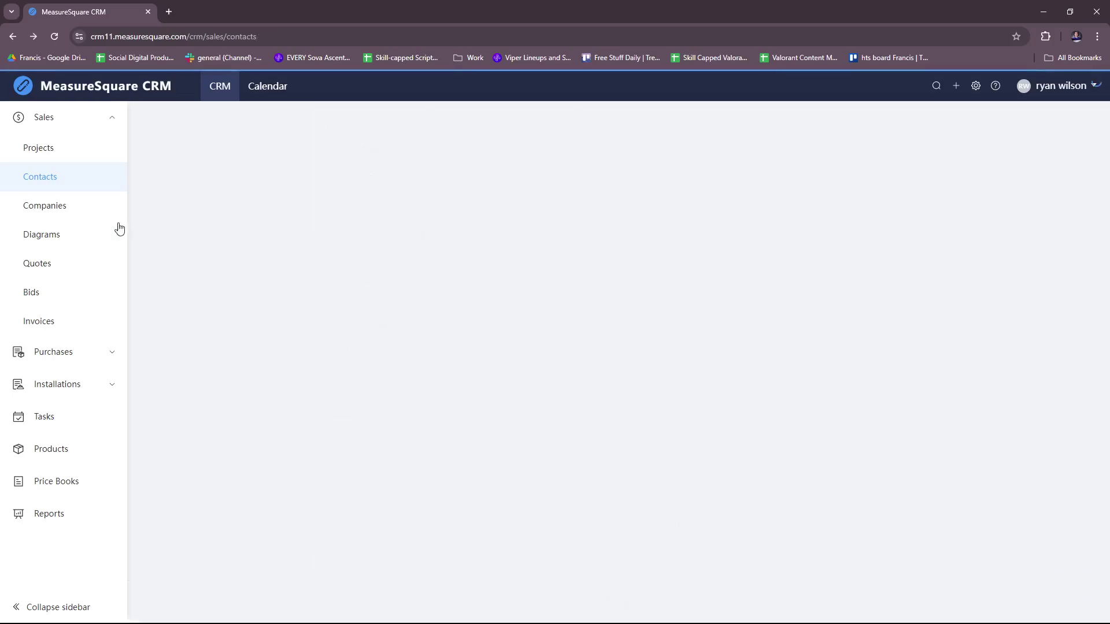
Step: View the Companies page, open a new company form to review its fields, and cancel it
{"action": "left_click", "coordinate": [87, 208]}
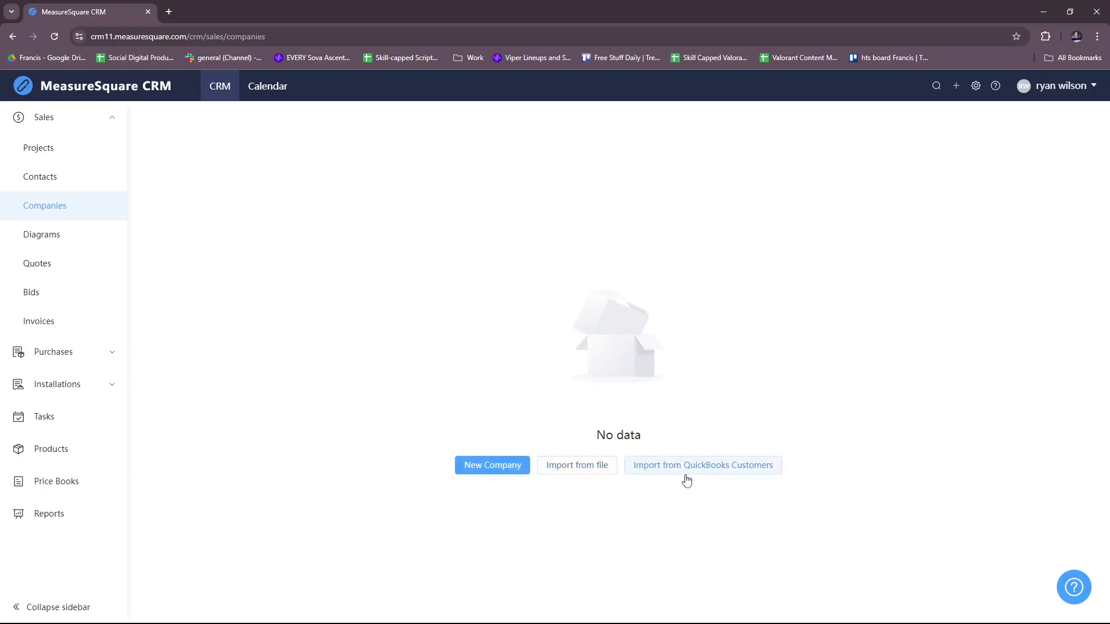
{"action": "left_click", "coordinate": [508, 469]}
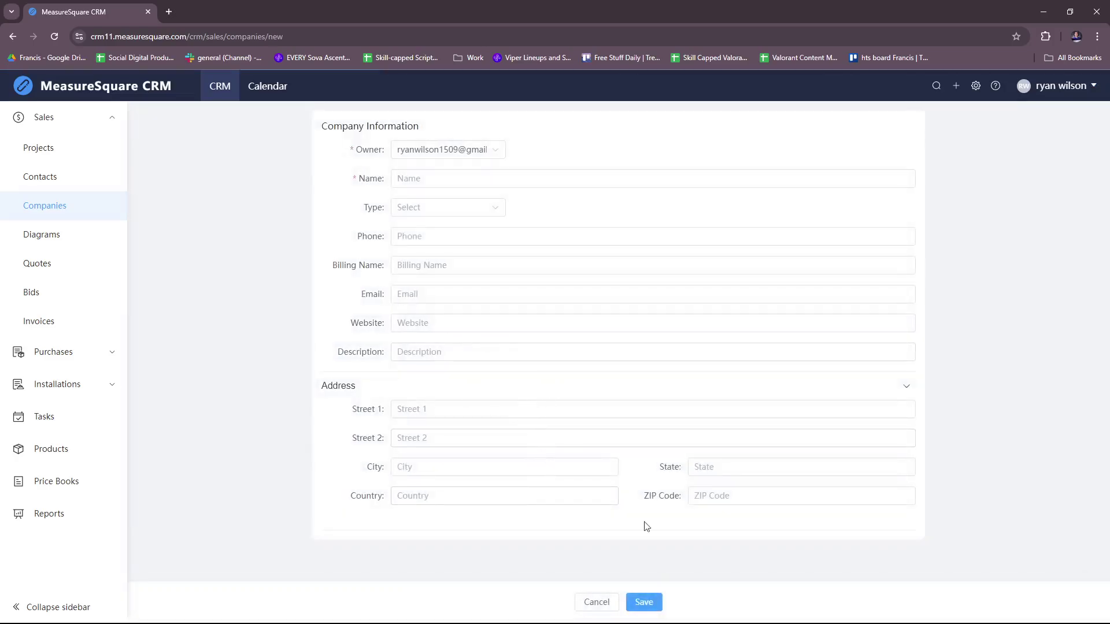
{"action": "left_click", "coordinate": [600, 610]}
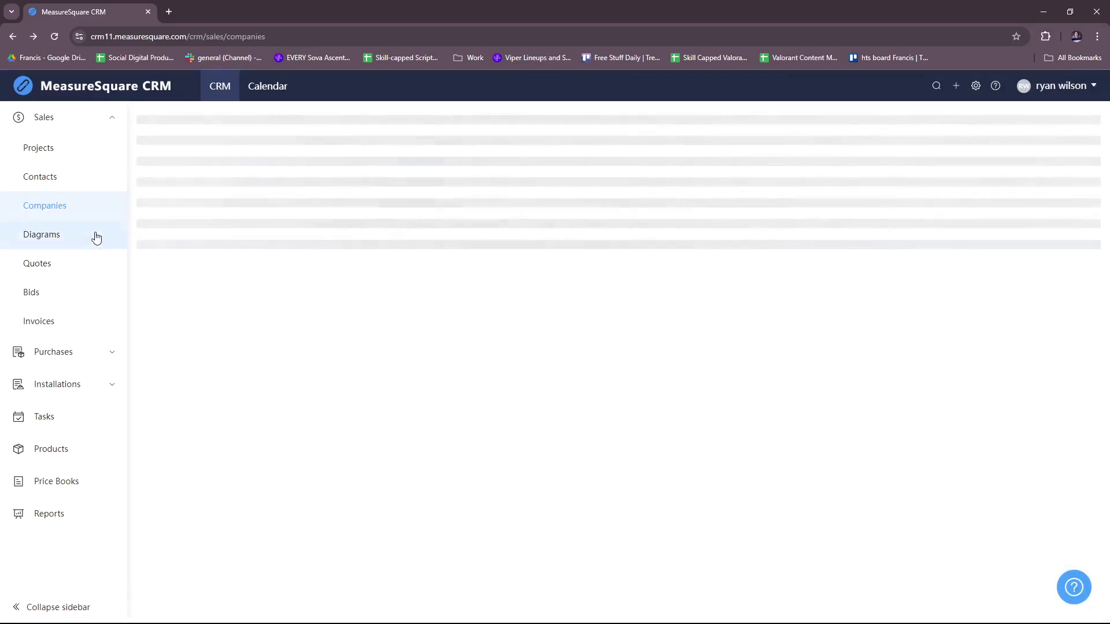
Step: View the Diagrams page, open a new diagram form to review its fields, and close it
{"action": "left_click", "coordinate": [72, 239]}
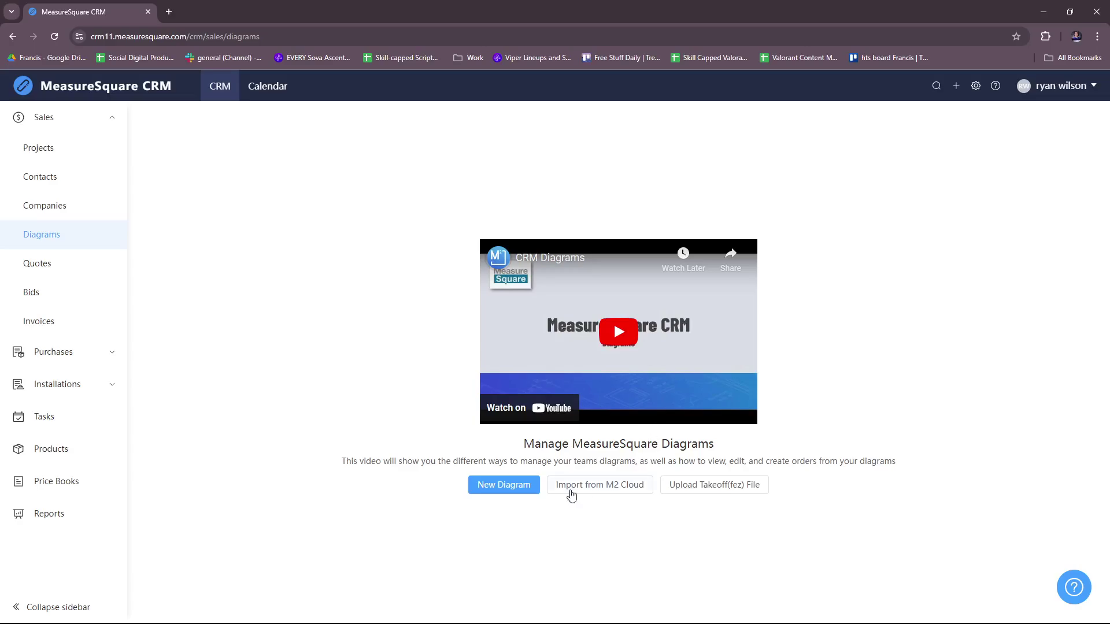
{"action": "left_click", "coordinate": [504, 496]}
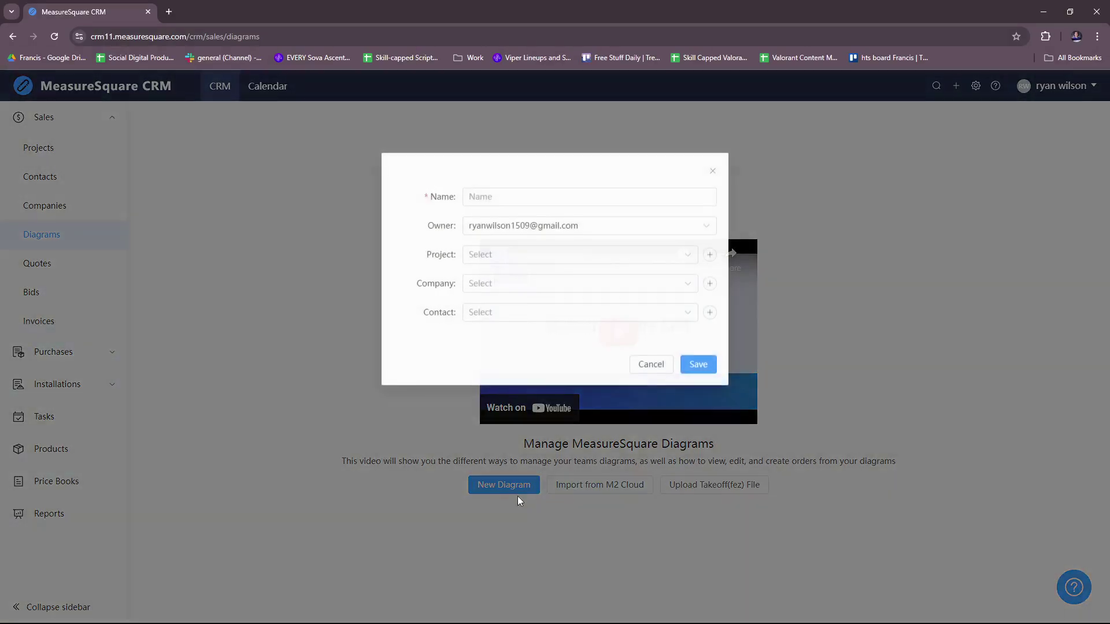
{"action": "left_click", "coordinate": [713, 171]}
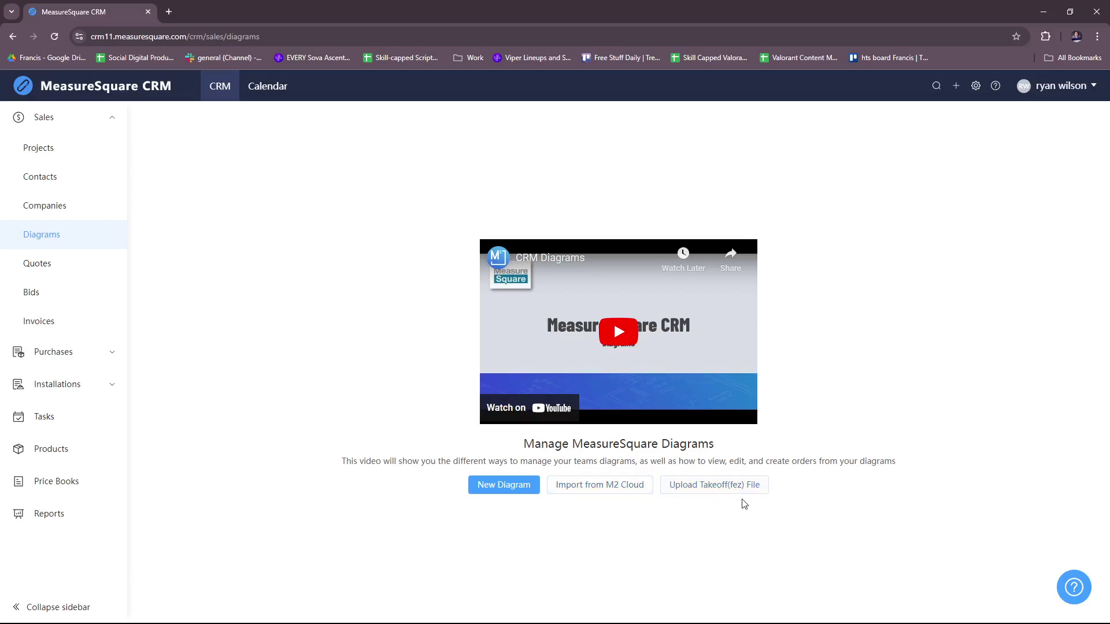
Step: Open a new quote form from the Quotes page and review its information and line item sections
{"action": "left_click", "coordinate": [66, 264]}
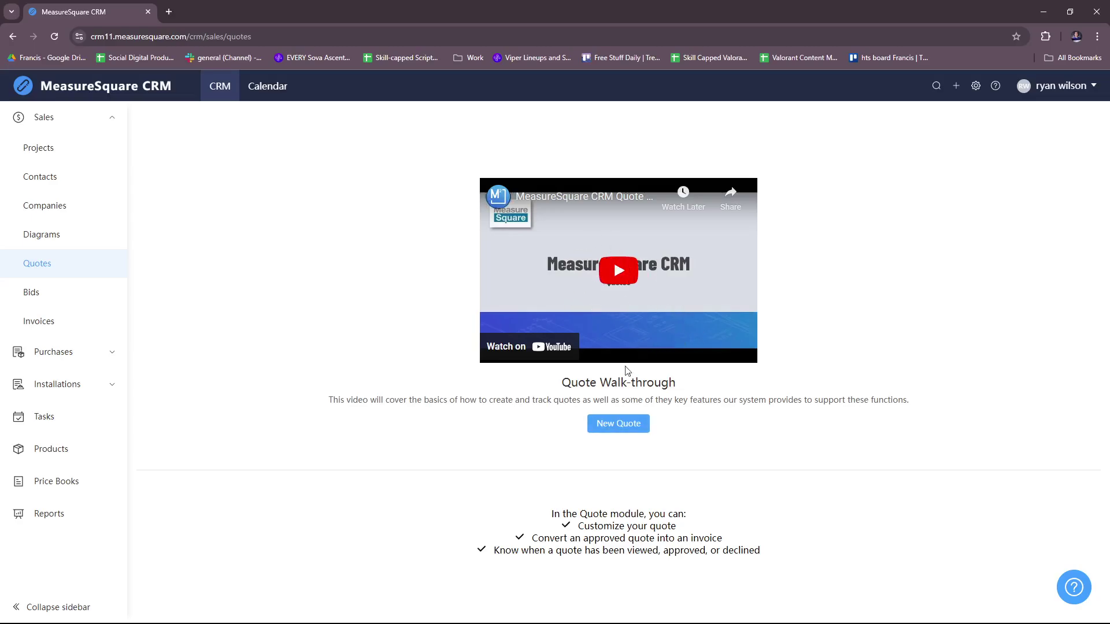
{"action": "left_click", "coordinate": [624, 428]}
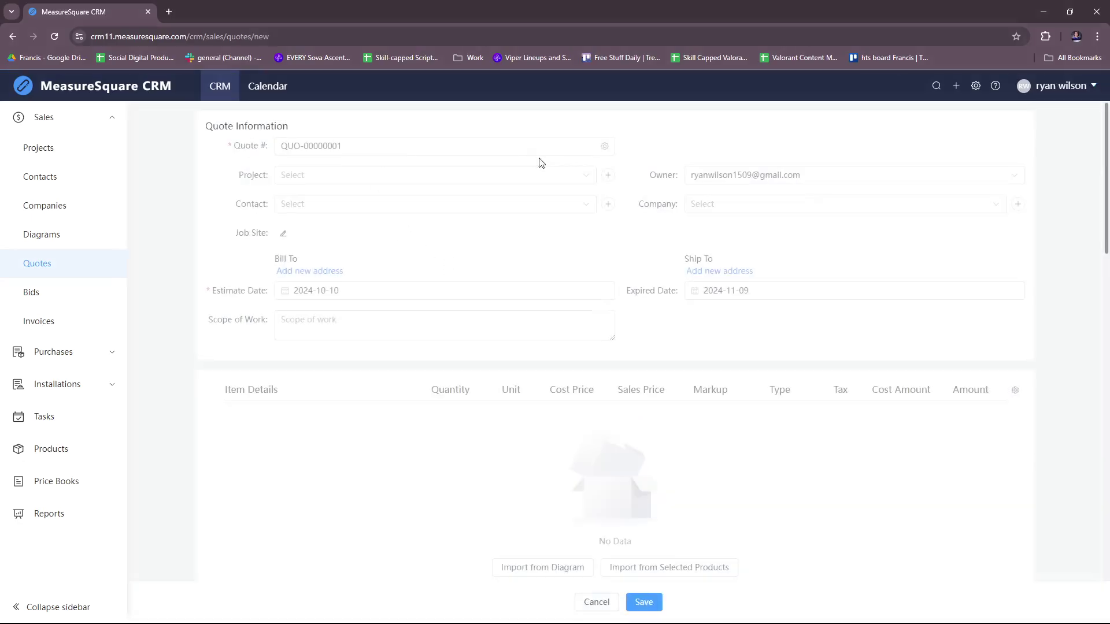
{"action": "scroll", "coordinate": [436, 279], "scroll_direction": "down", "scroll_amount": 1}
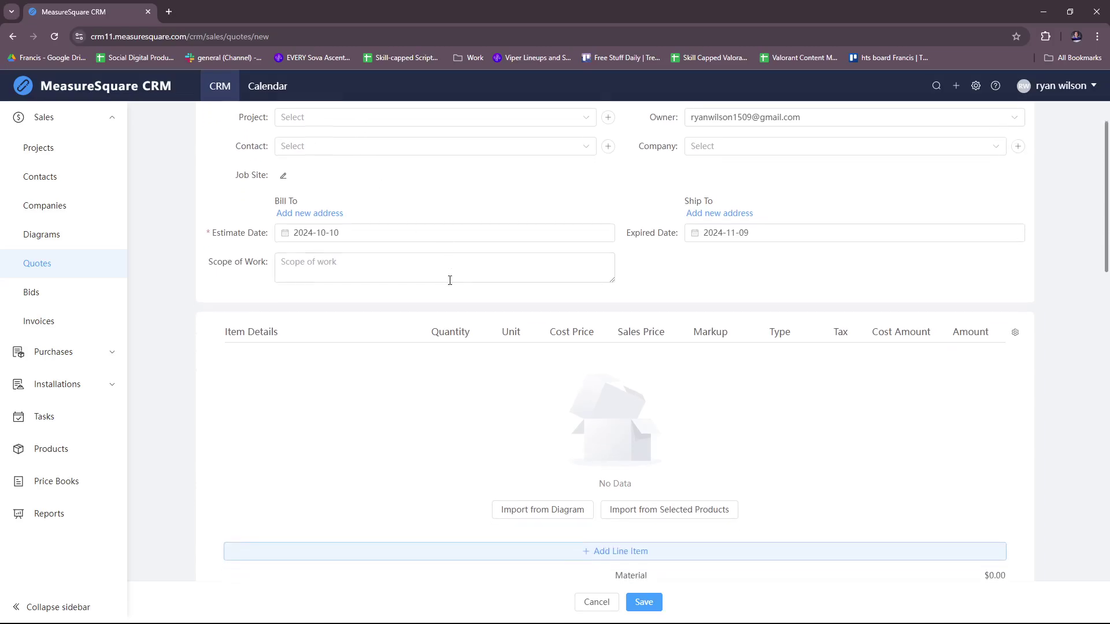
{"action": "scroll", "coordinate": [478, 287], "scroll_direction": "up", "scroll_amount": 1}
Step: Leave the quote unsaved and open a new invoice form to review its fields
{"action": "left_click", "coordinate": [57, 301]}
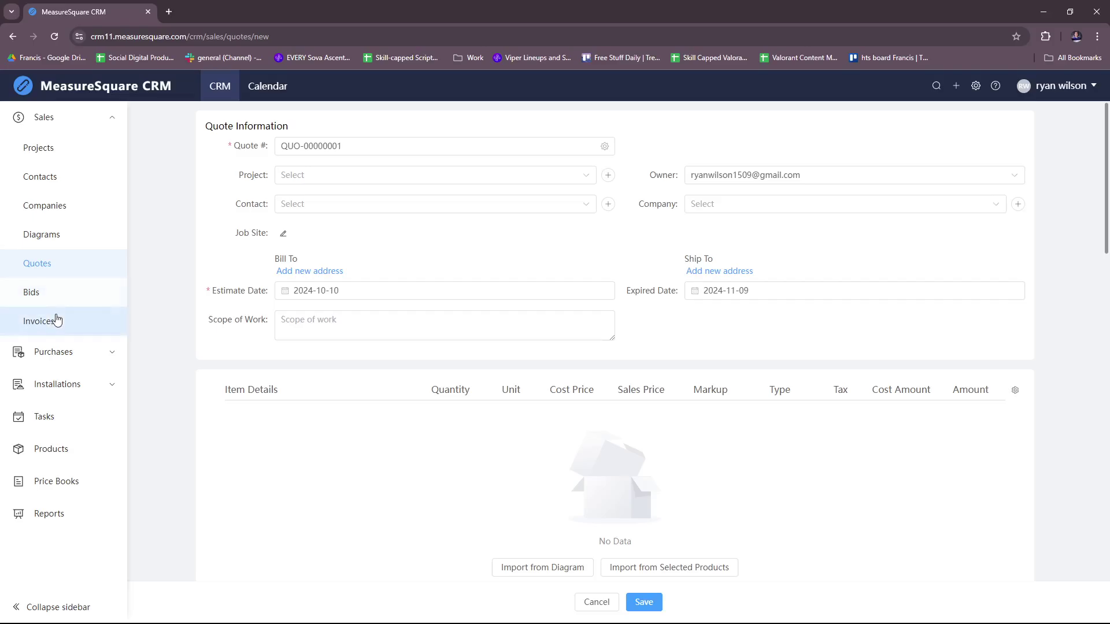
{"action": "left_click", "coordinate": [60, 323]}
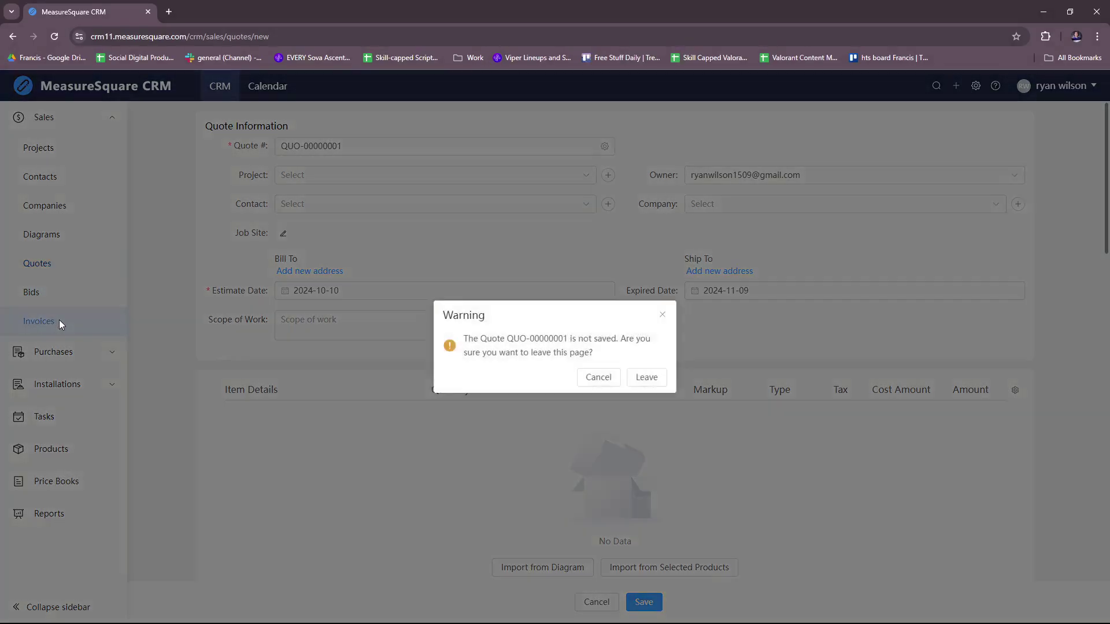
{"action": "left_click", "coordinate": [645, 379]}
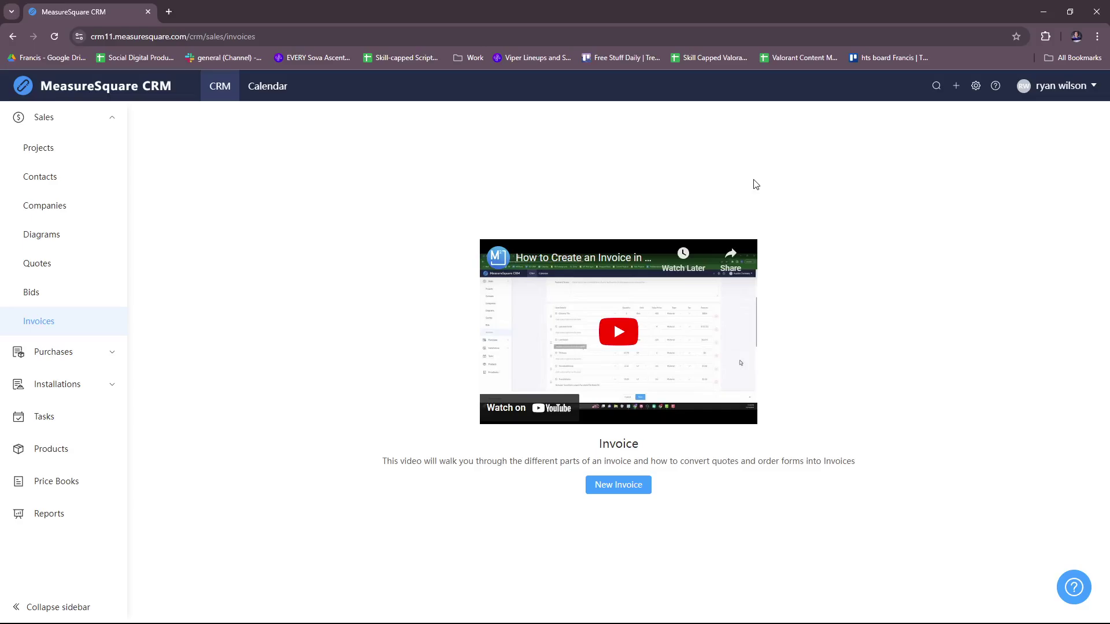
{"action": "left_click", "coordinate": [635, 489]}
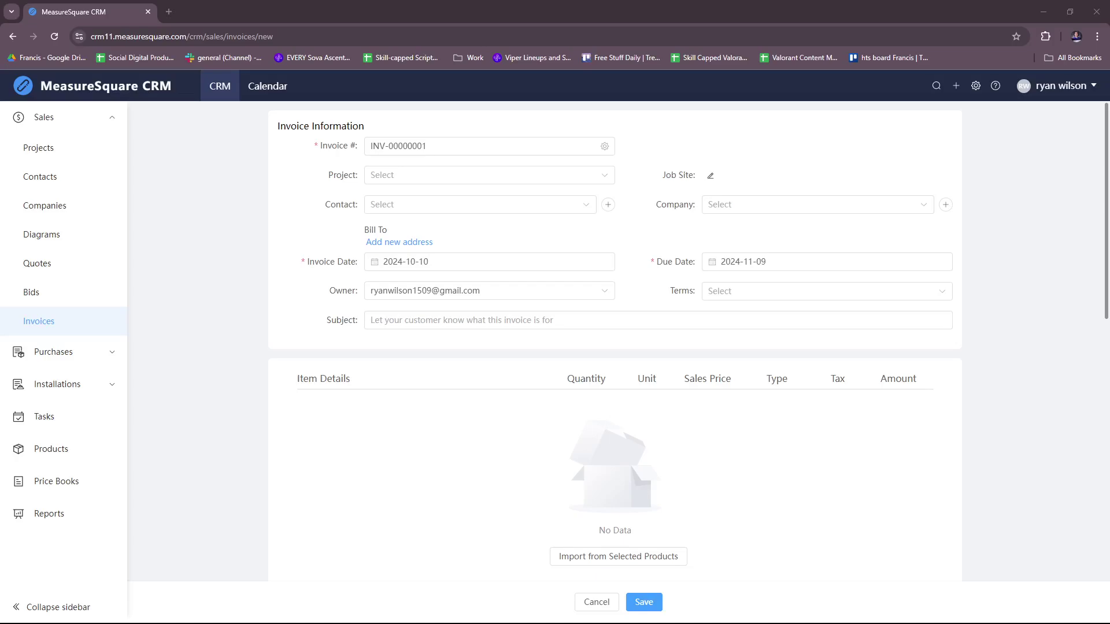
Step: Leave the invoice unsaved, review a new purchase order form, and discard it to view the Vendors page
{"action": "left_click", "coordinate": [99, 352]}
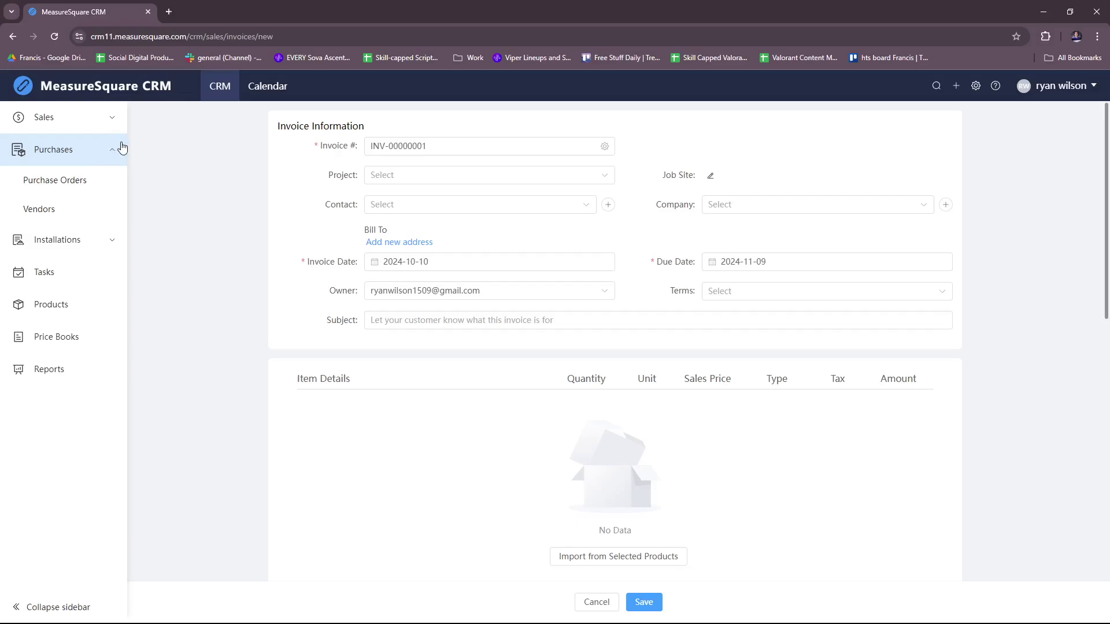
{"action": "left_click", "coordinate": [83, 188]}
{"action": "left_click", "coordinate": [642, 383]}
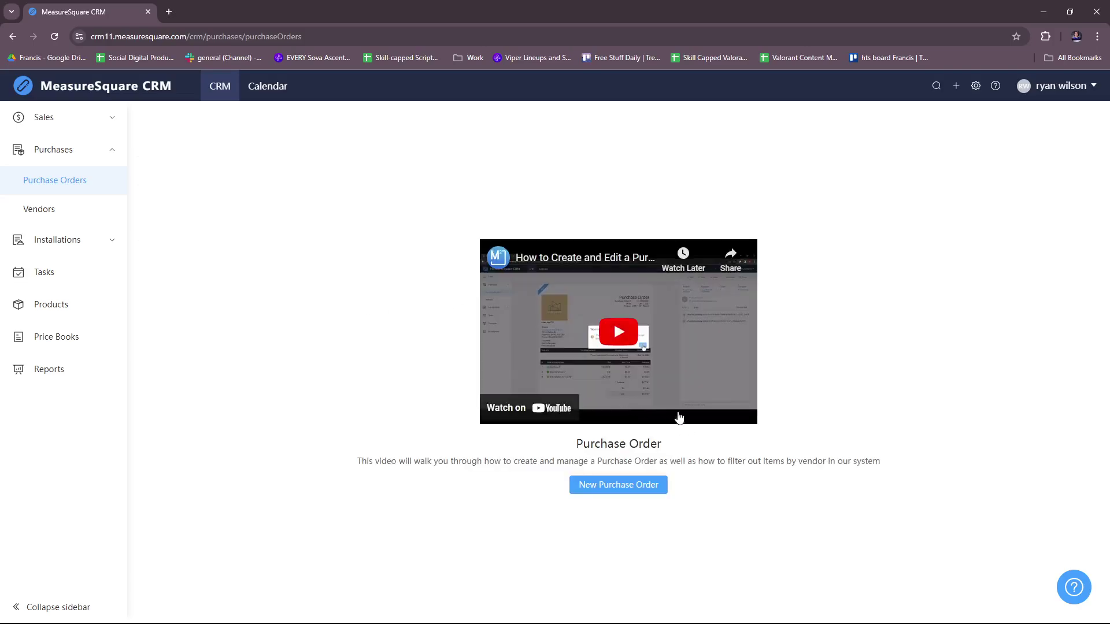
{"action": "left_click", "coordinate": [636, 487]}
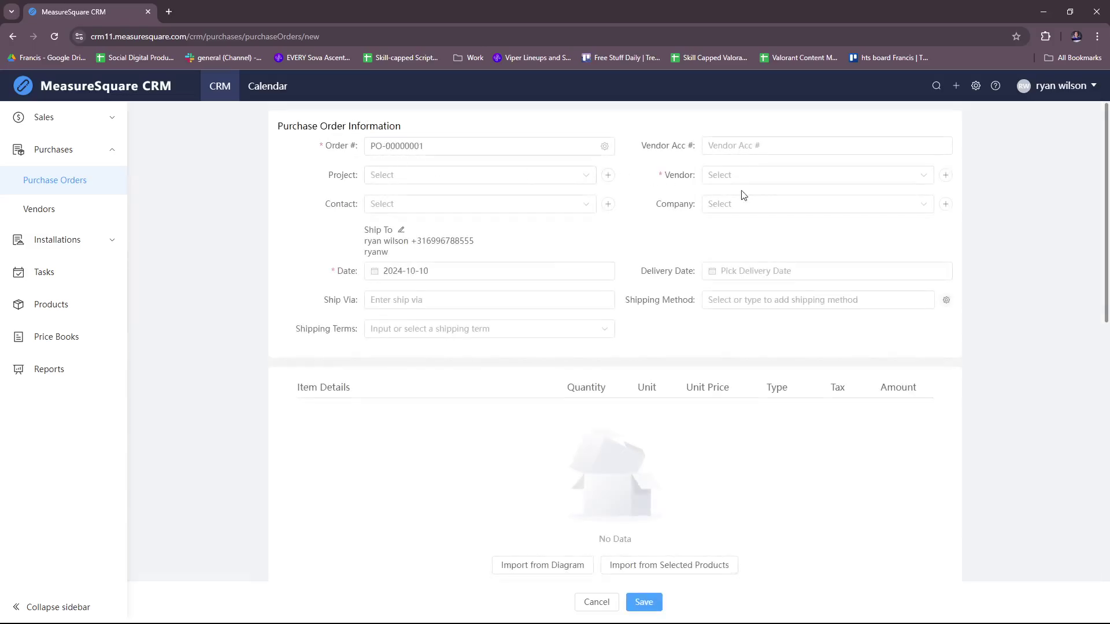
{"action": "scroll", "coordinate": [556, 200], "scroll_direction": "down", "scroll_amount": 1}
{"action": "scroll", "coordinate": [556, 200], "scroll_direction": "up", "scroll_amount": 1}
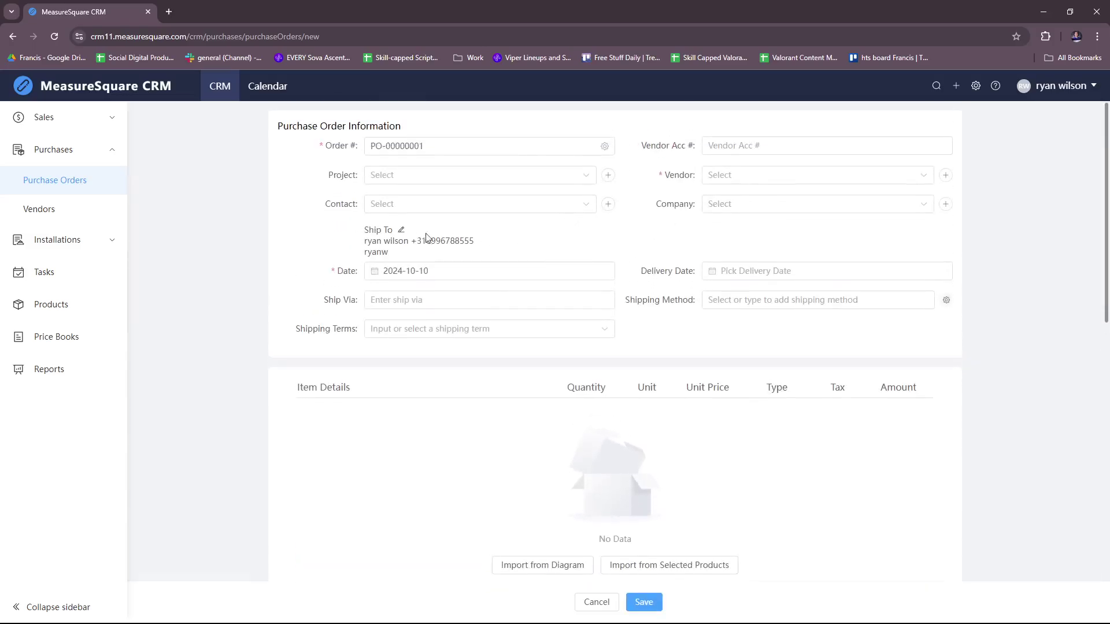
{"action": "left_click", "coordinate": [40, 209]}
{"action": "left_click", "coordinate": [643, 378]}
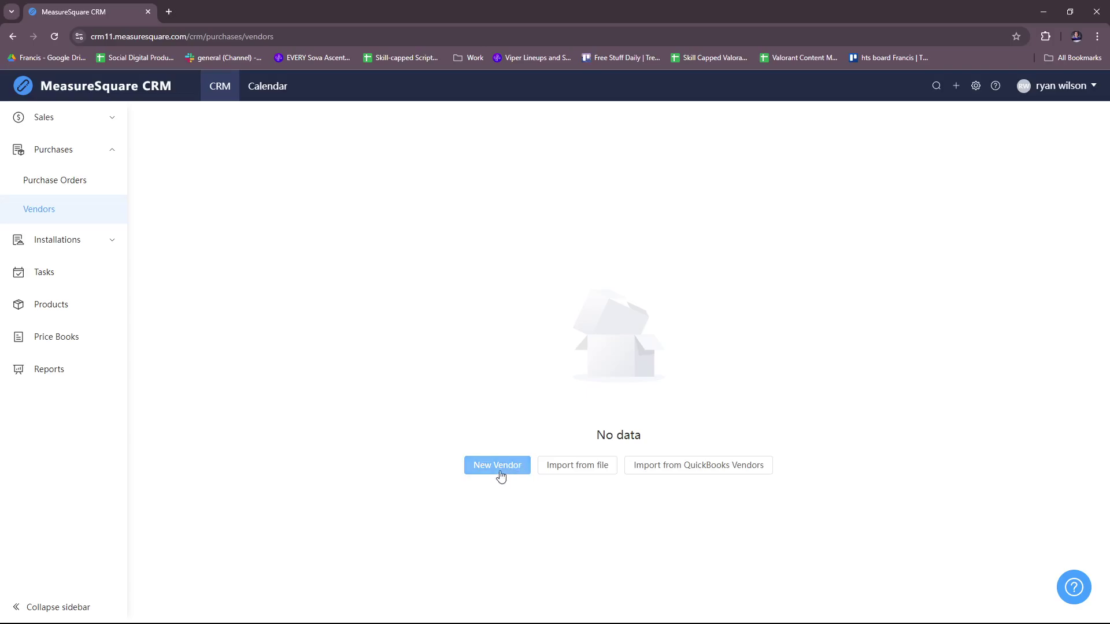
Step: View the Work Orders and Installers pages in the Installations section
{"action": "left_click", "coordinate": [68, 250]}
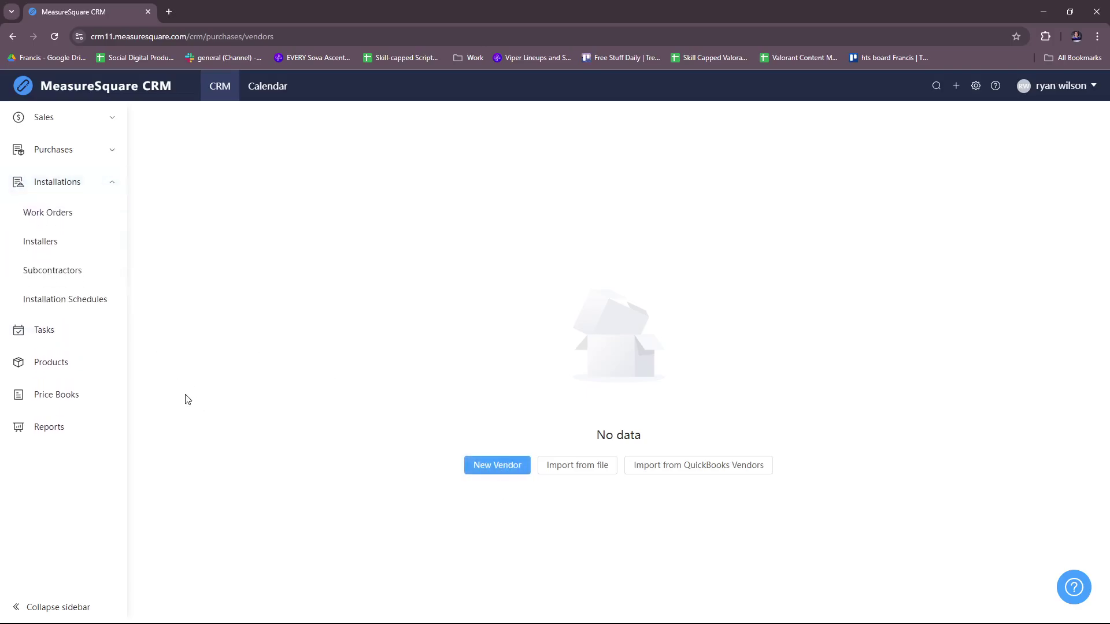
{"action": "left_click", "coordinate": [82, 214]}
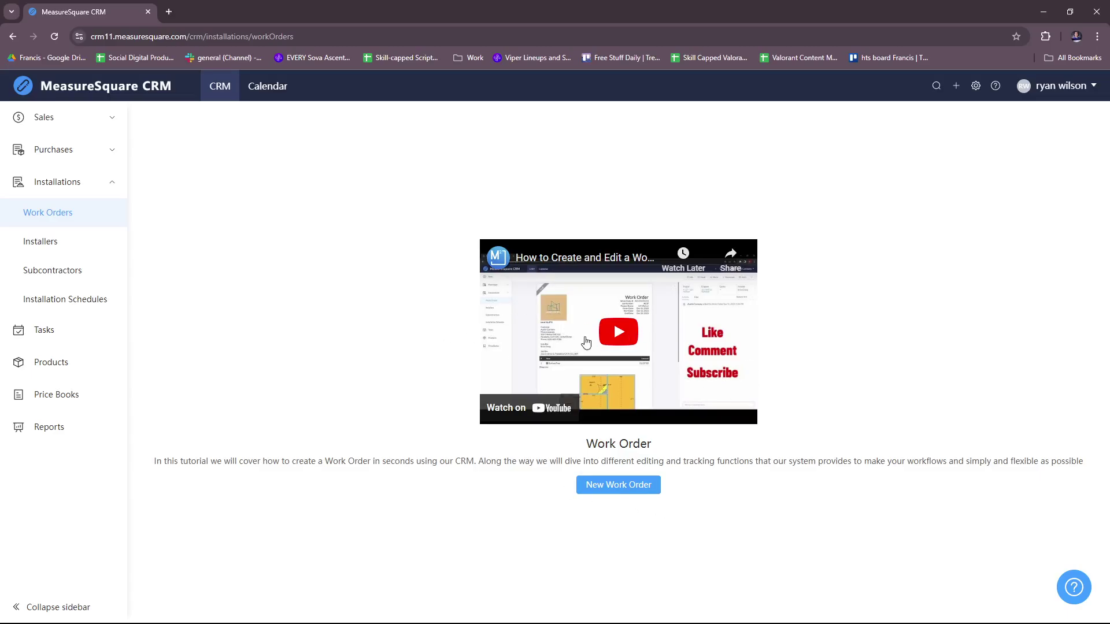
{"action": "left_click", "coordinate": [60, 235]}
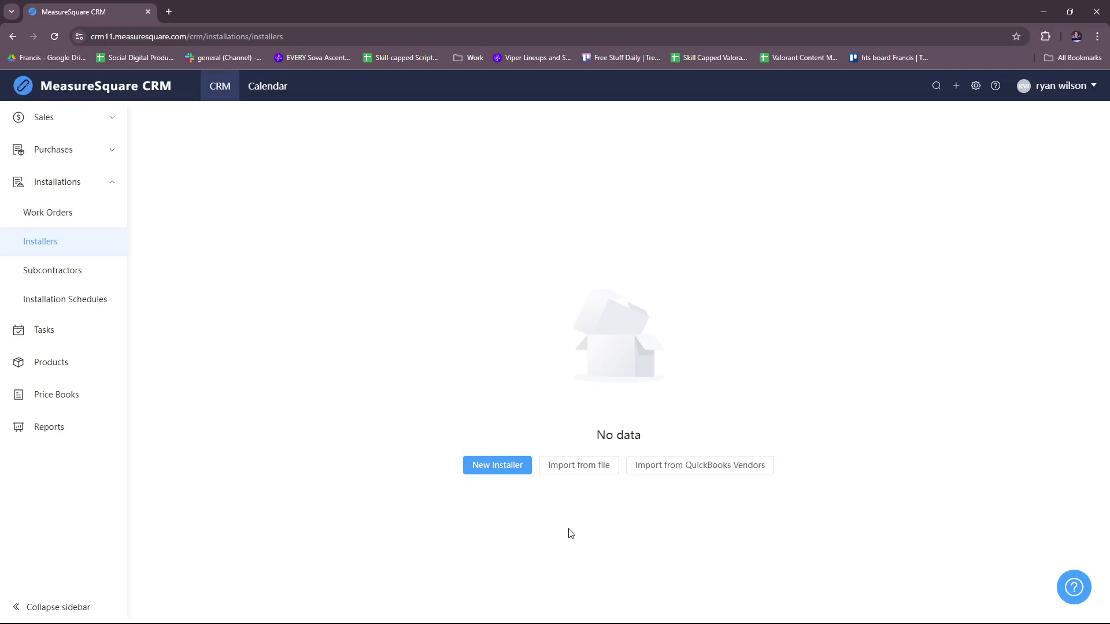
Step: View the Subcontractors page and the Installation Schedules timeline in the Installations section
{"action": "left_click", "coordinate": [64, 272]}
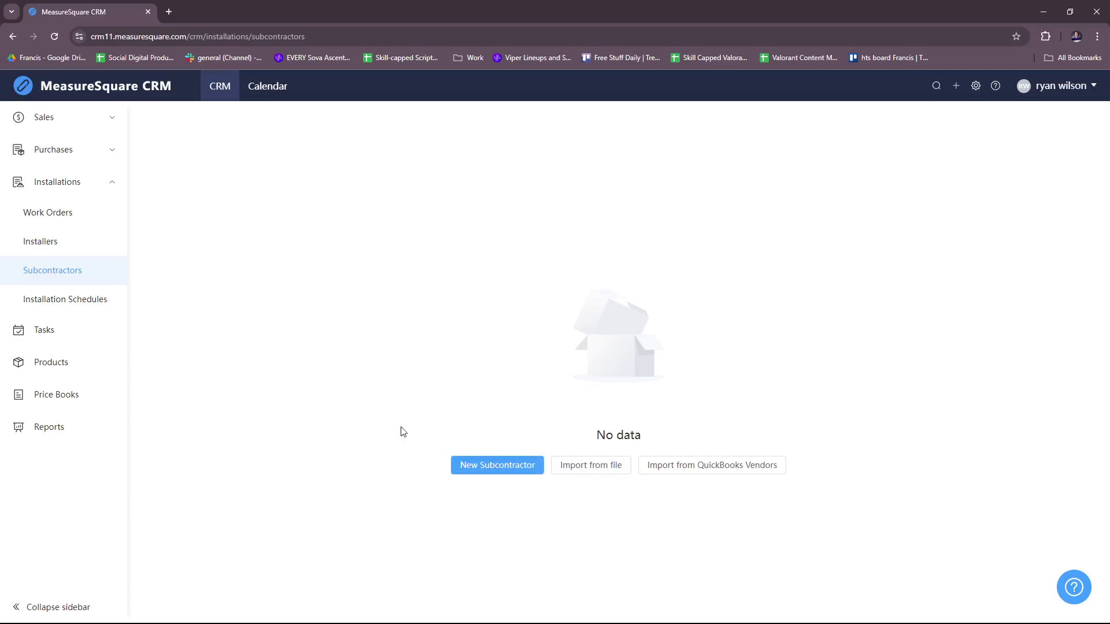
{"action": "left_click", "coordinate": [82, 302]}
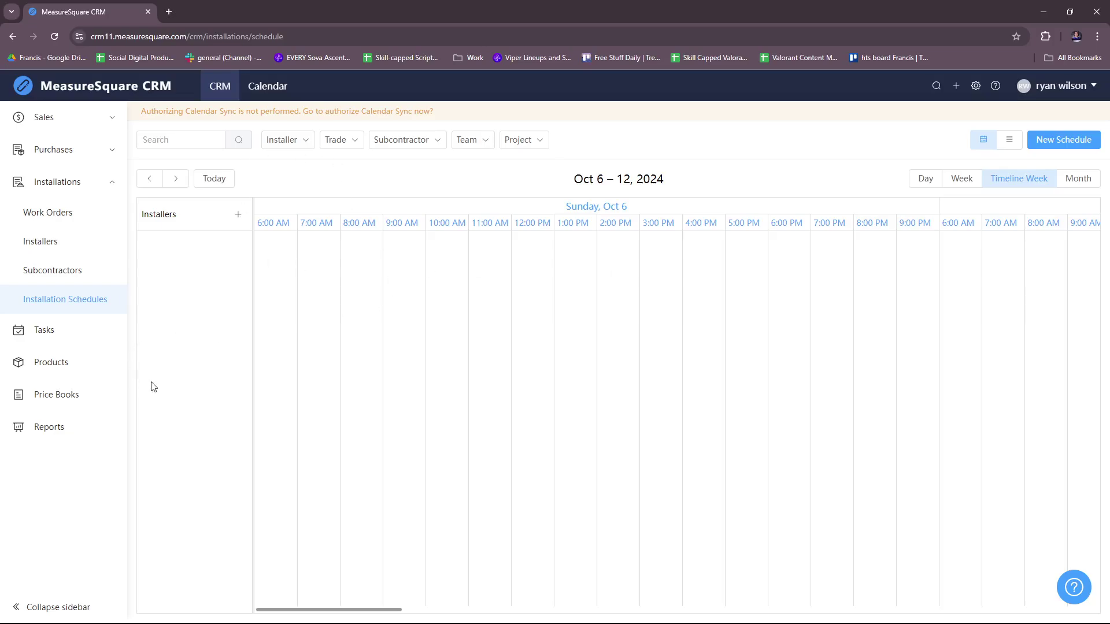
Step: View the Tasks page and the Products list of the CRM
{"action": "left_click", "coordinate": [87, 330]}
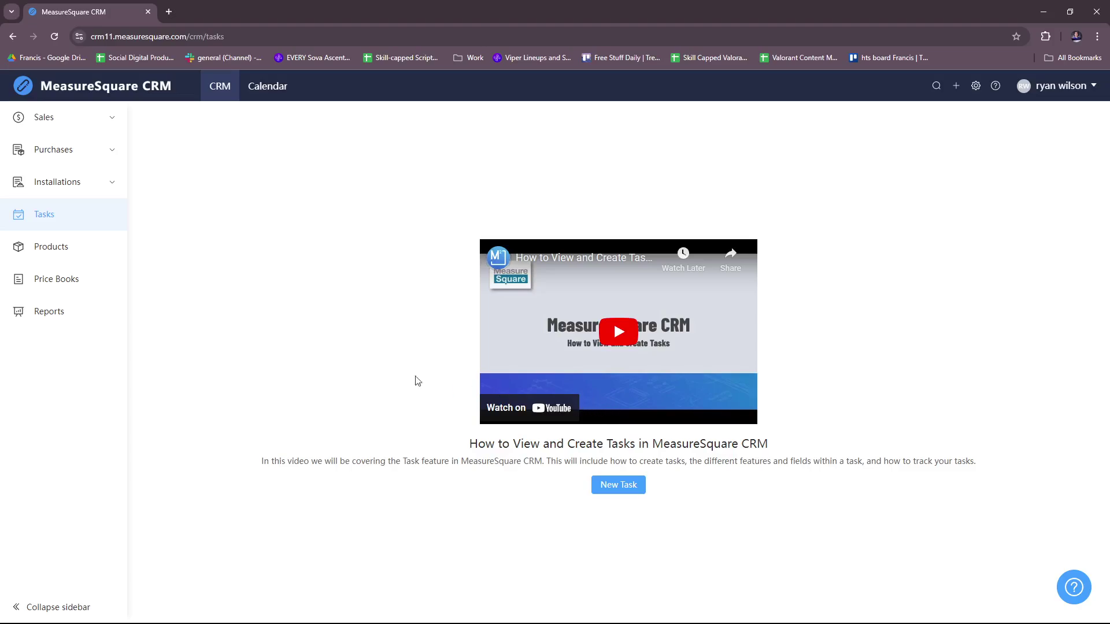
{"action": "left_click", "coordinate": [97, 250]}
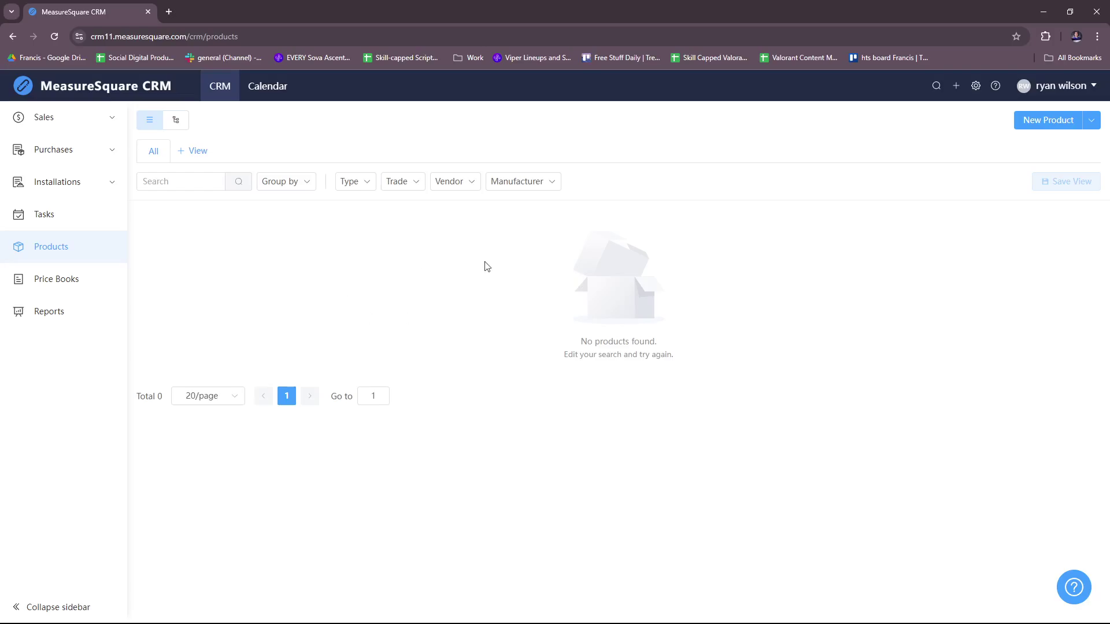
Step: Review a new price book form from the Price Books page, leave it unsaved, and view the Reports page
{"action": "left_click", "coordinate": [101, 273]}
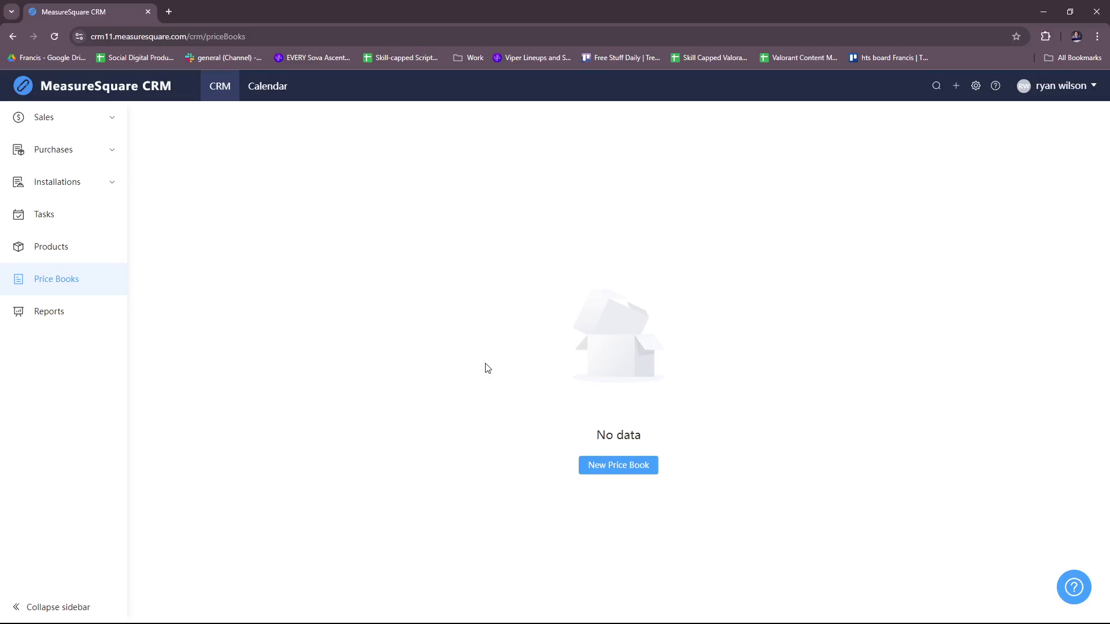
{"action": "left_click", "coordinate": [621, 466]}
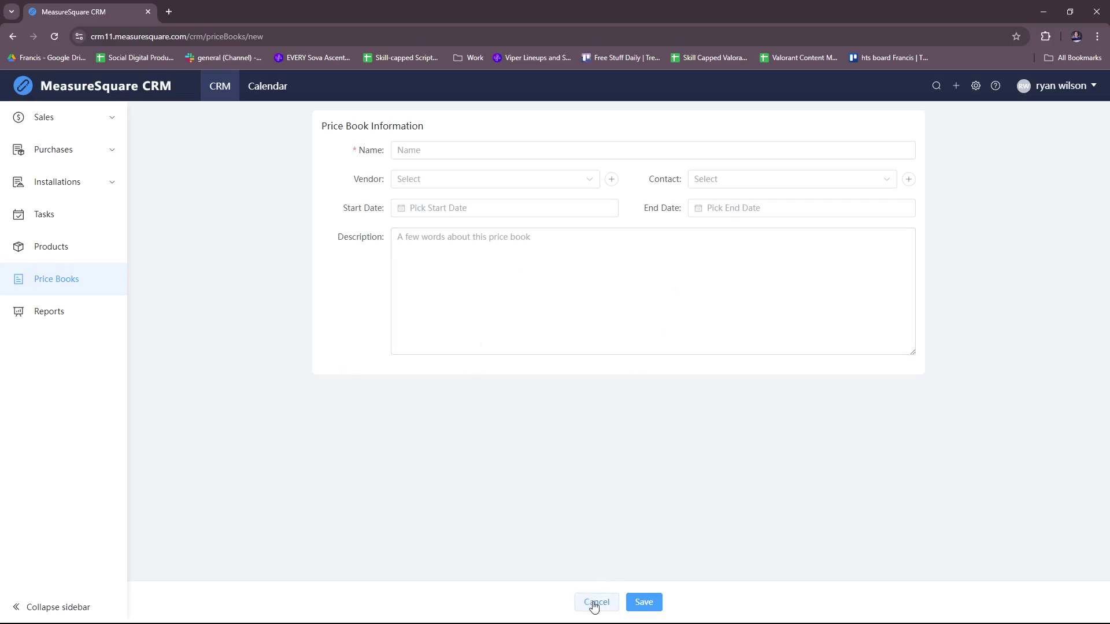
{"action": "left_click", "coordinate": [46, 315]}
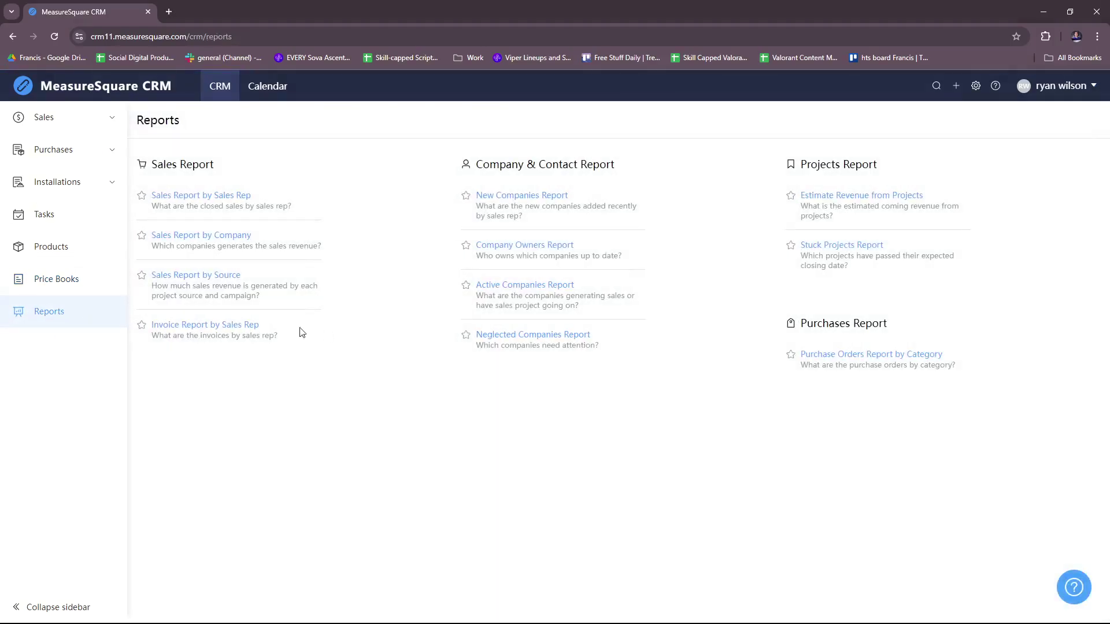